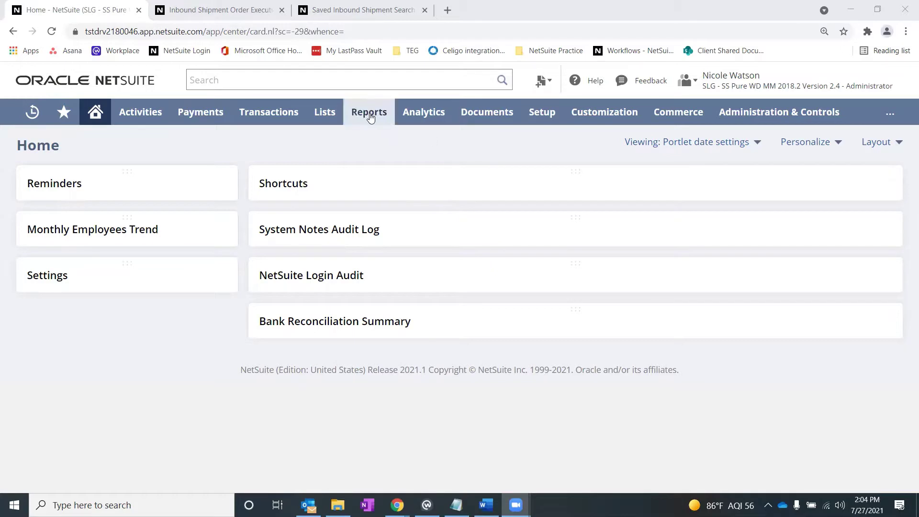
Start a new search from Reports and scroll the search type list toward Inbound Shipment
mouse_move(368, 114)
left_click(371, 298)
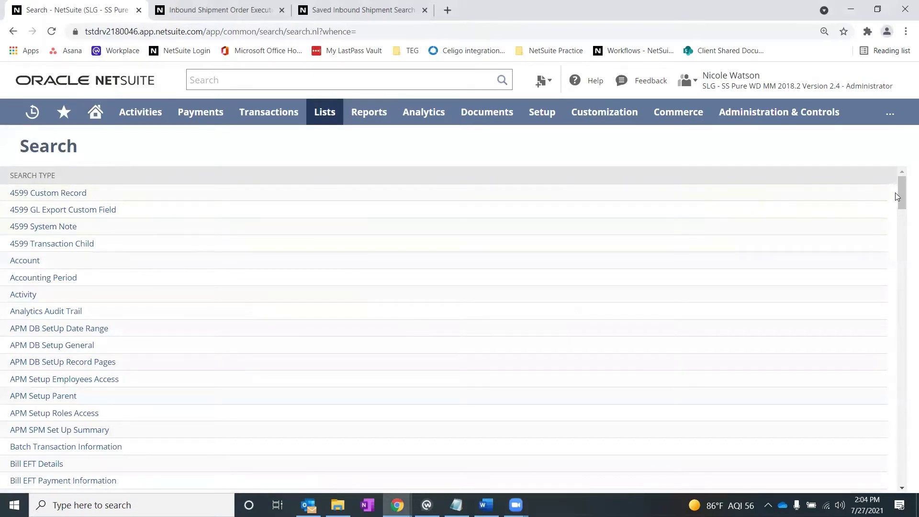
left_click_drag(895, 192, 877, 311)
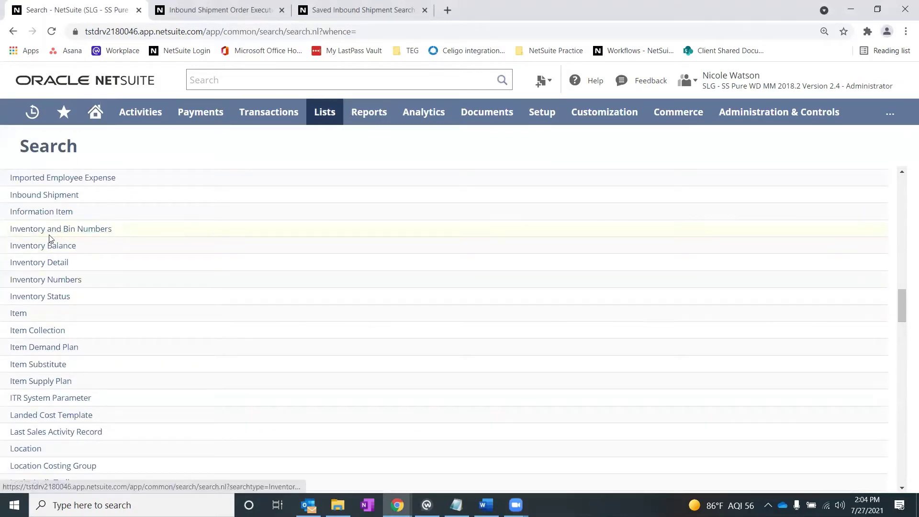
Pick Inbound Shipment as the search type and create a saved search titled 'Inbound Shipment Search'
left_click(41, 195)
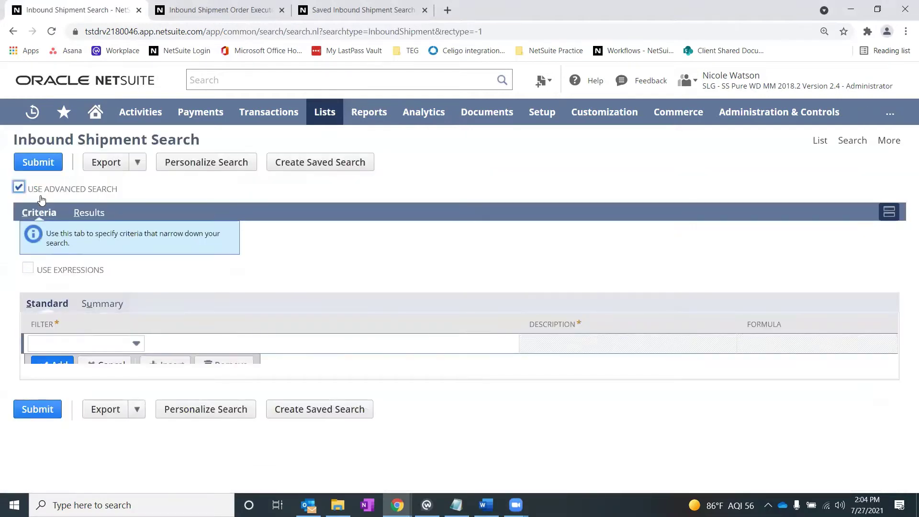
left_click(318, 163)
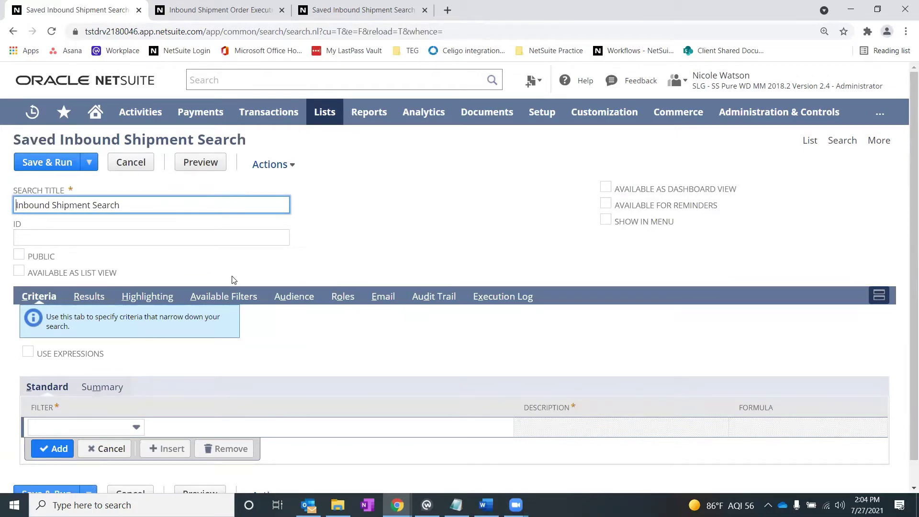
Switch to the browser tab showing the Inbound Shipment Order Execution Status saved search
key("ctrl+Tab")
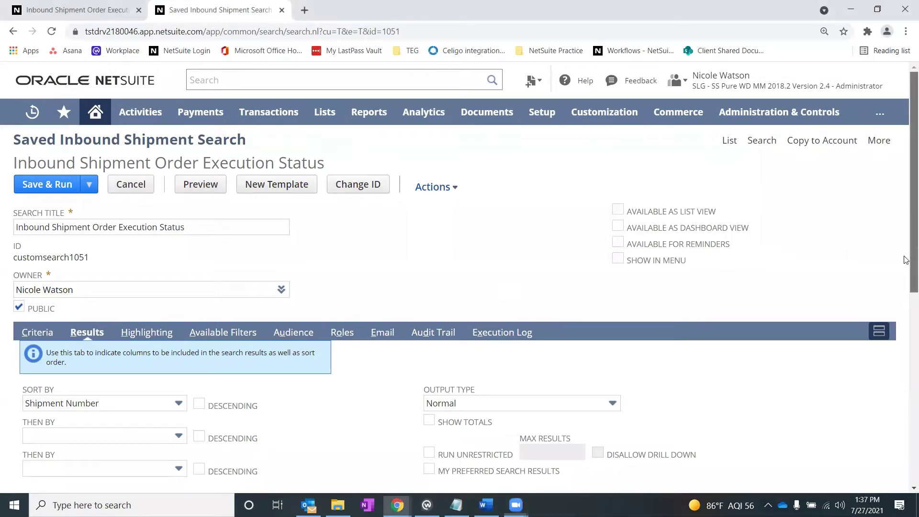
Show the Criteria subtab with its single Date Created filter 'is on 6/23/2021'
scroll(887, 292, "down", 3)
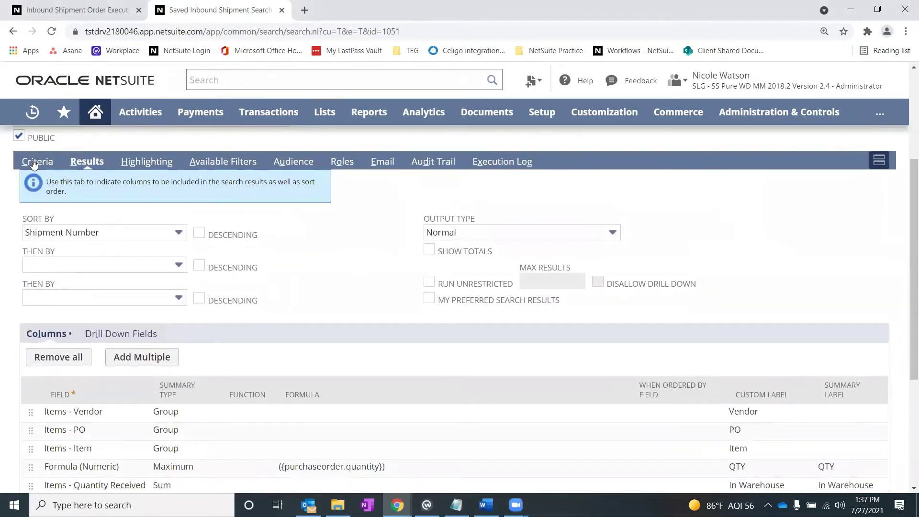
left_click(34, 163)
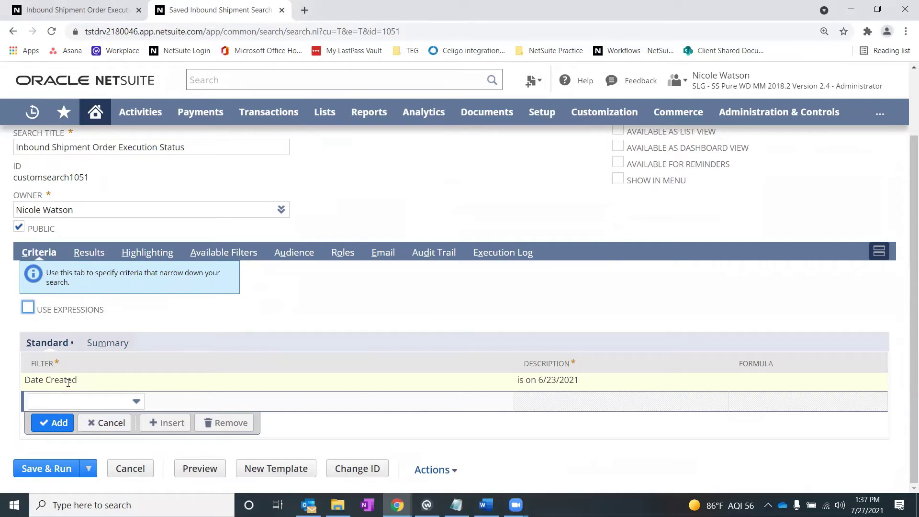
Return to the Results subtab, check the Inbound Shipment heading, and scroll to the Columns list
left_click(86, 252)
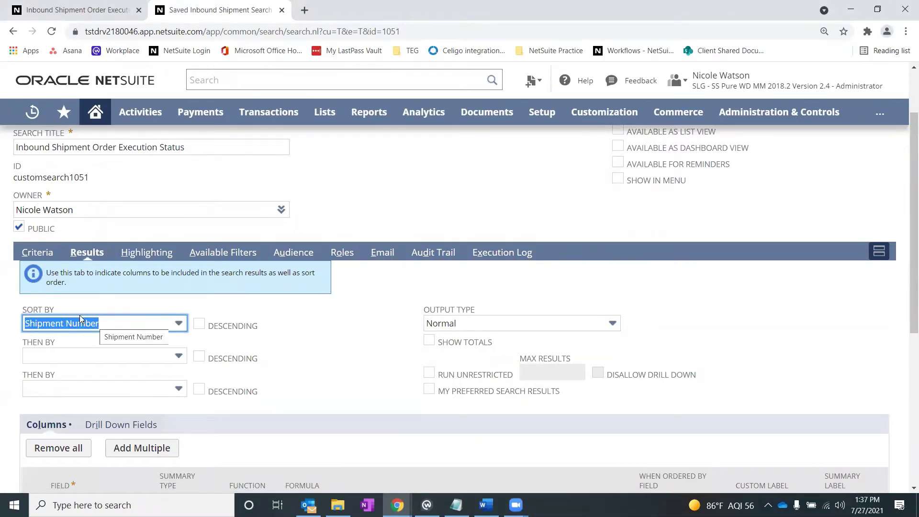
scroll(316, 302, "up", 1)
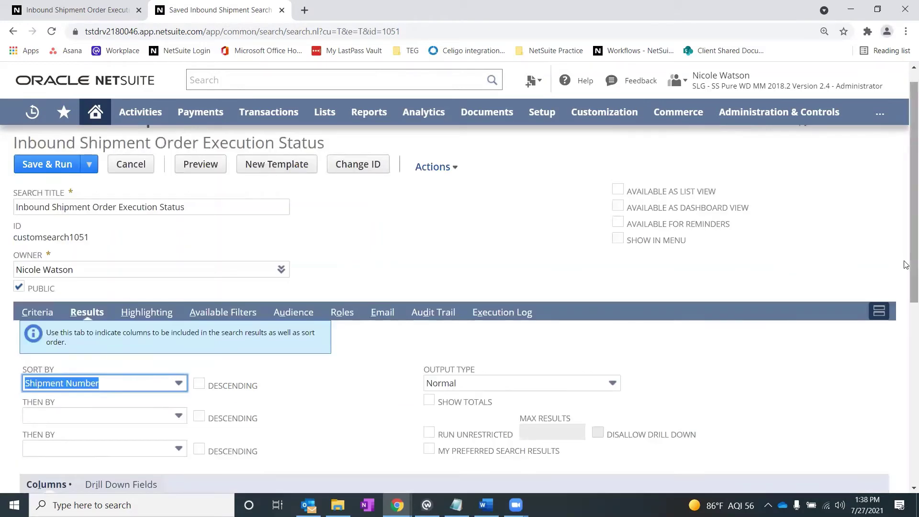
scroll(506, 136, "up", 1)
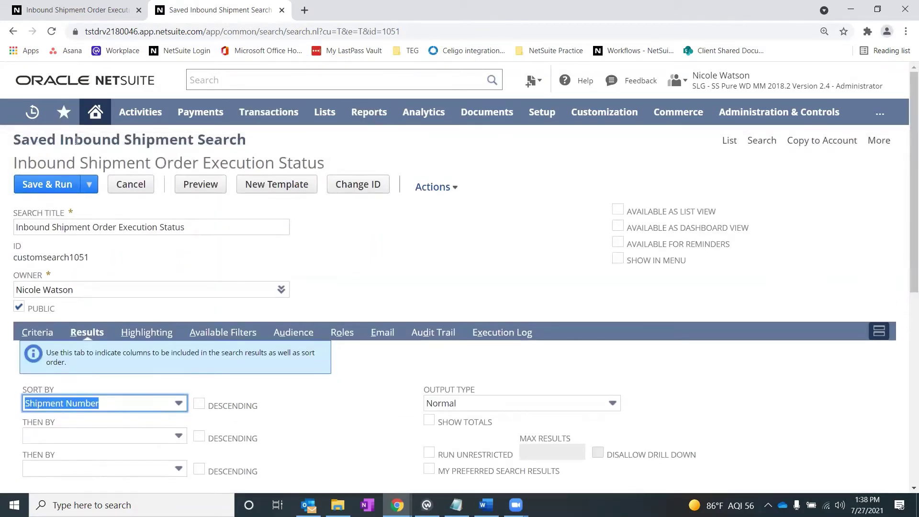
left_click_drag(64, 140, 243, 154)
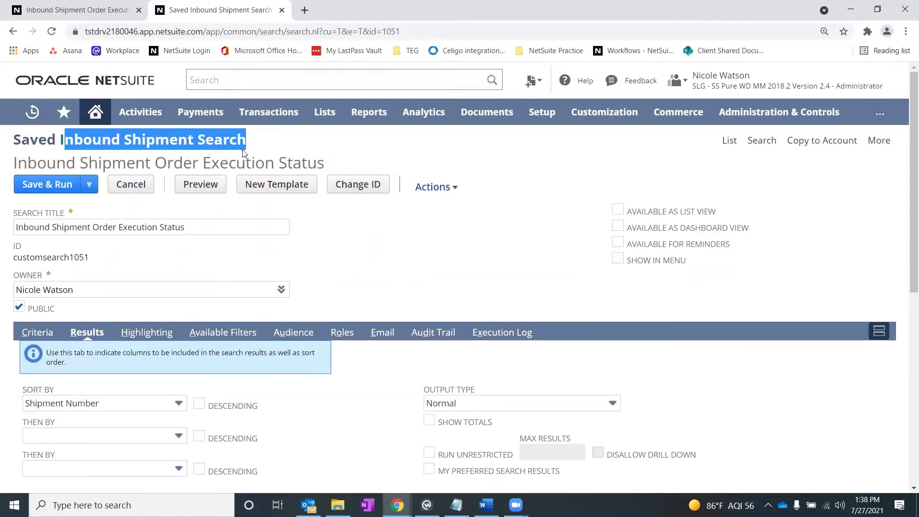
left_click(297, 146)
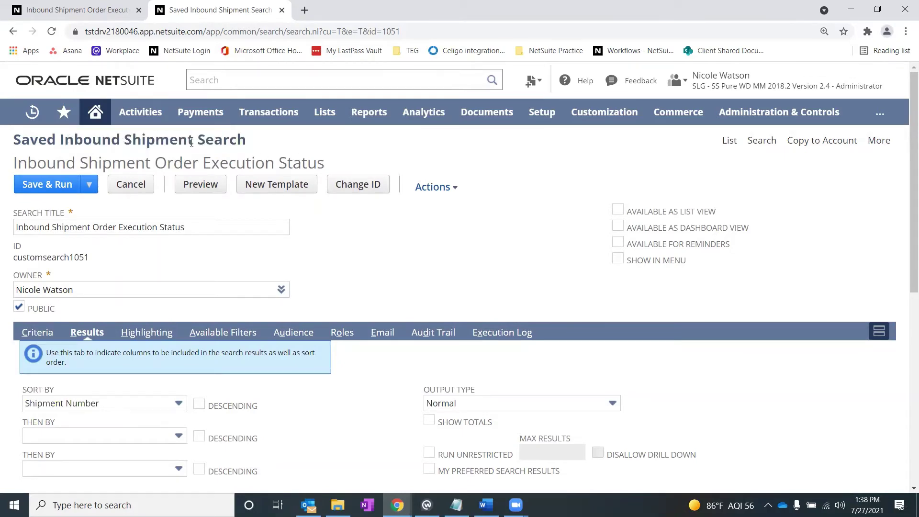
scroll(906, 309, "down", 3)
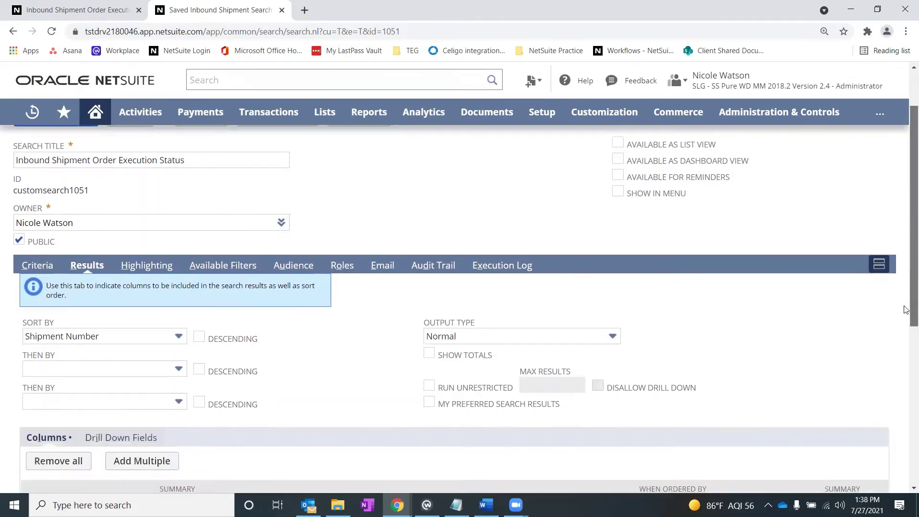
scroll(906, 310, "down", 5)
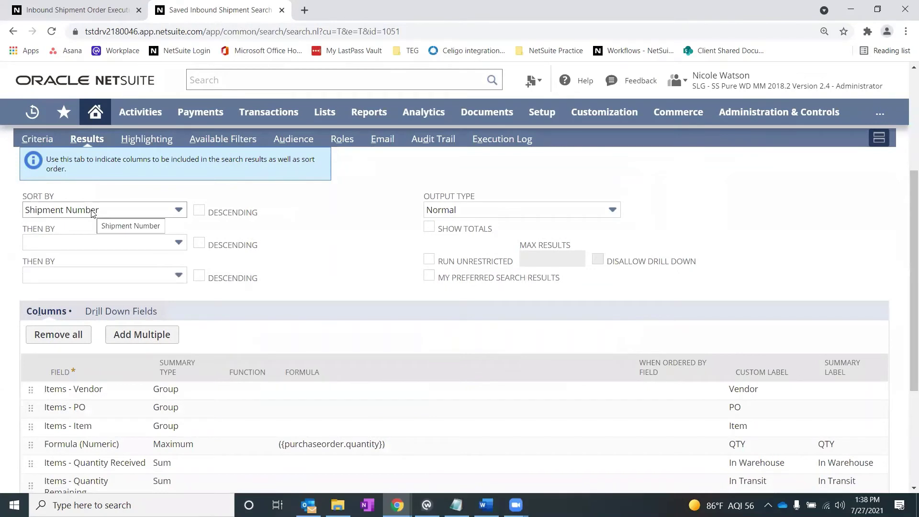
scroll(257, 295, "down", 5)
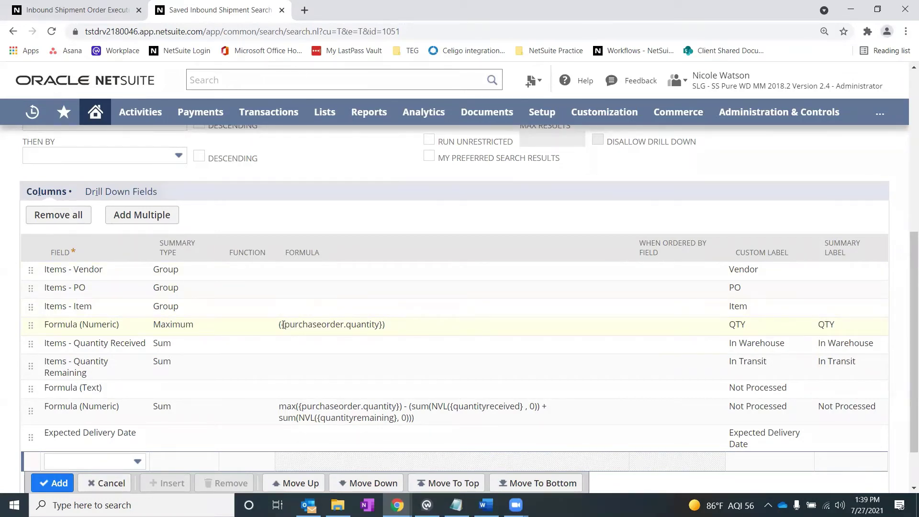
Inspect the QTY column's quantity formula unchanged, then scroll back up toward Sort By
left_click_drag(281, 325, 382, 326)
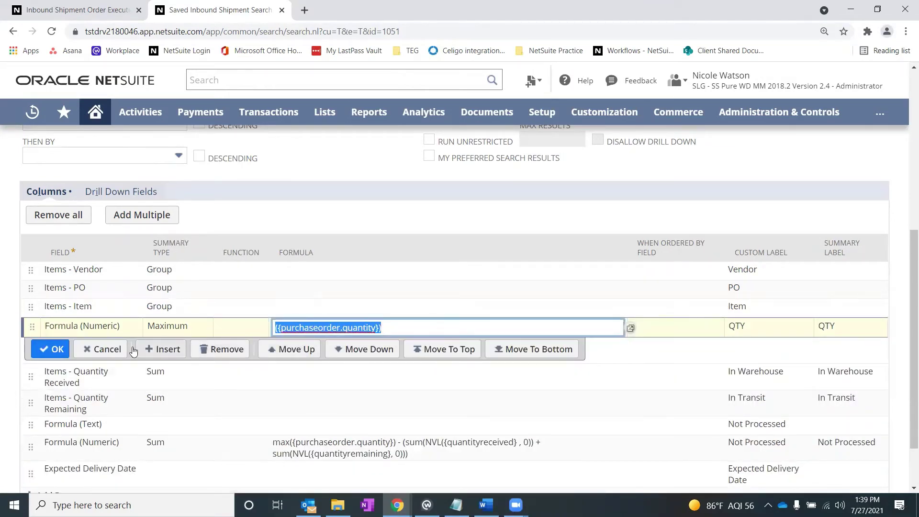
left_click(103, 349)
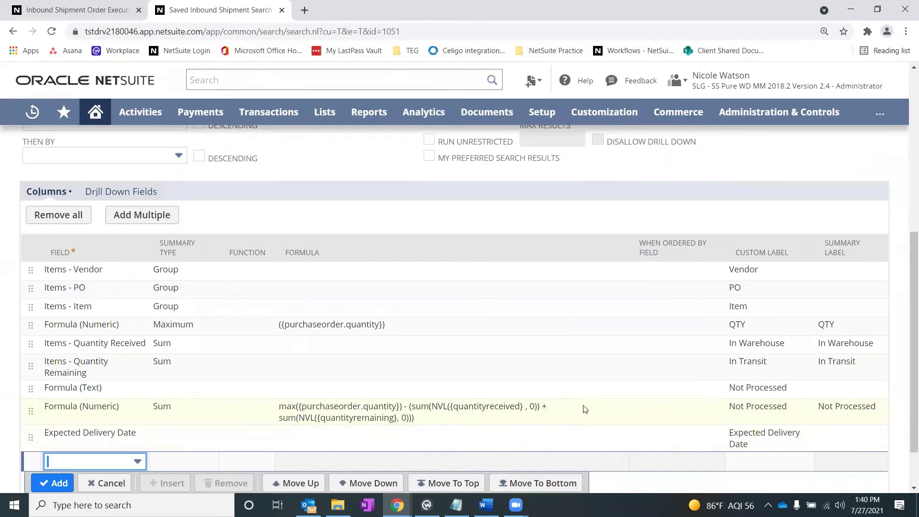
scroll(520, 379, "up", 4)
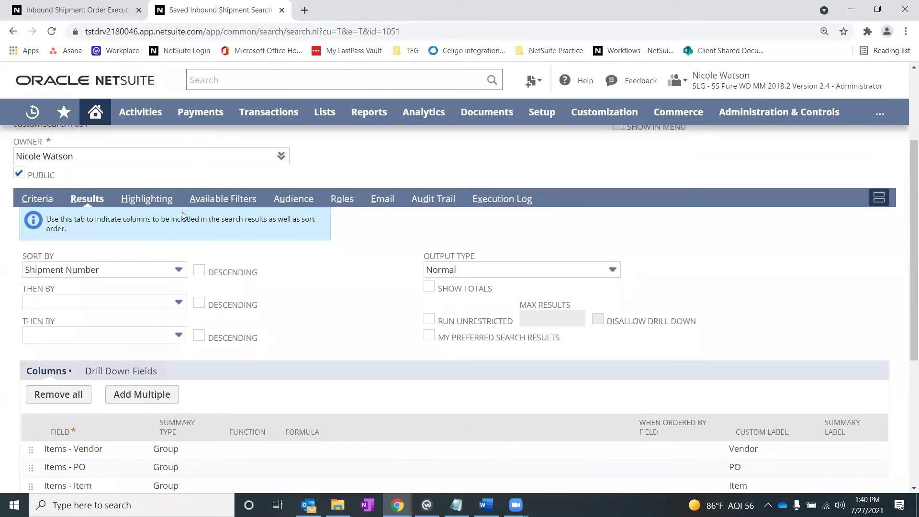
left_click(146, 198)
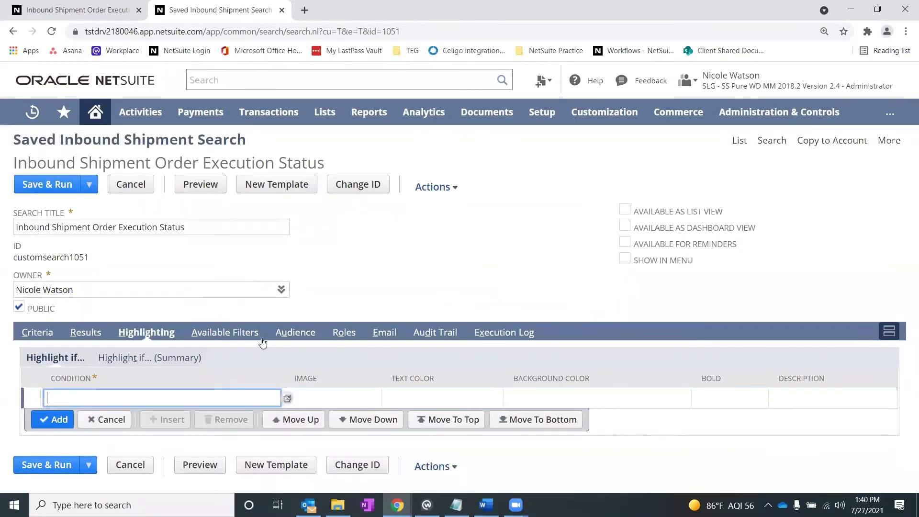
left_click(304, 335)
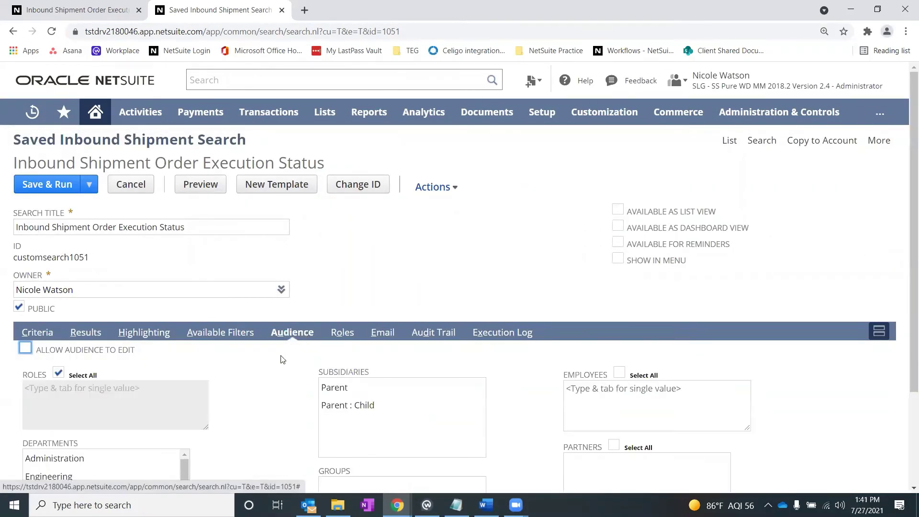
left_click_drag(62, 314, 18, 313)
left_click(47, 317)
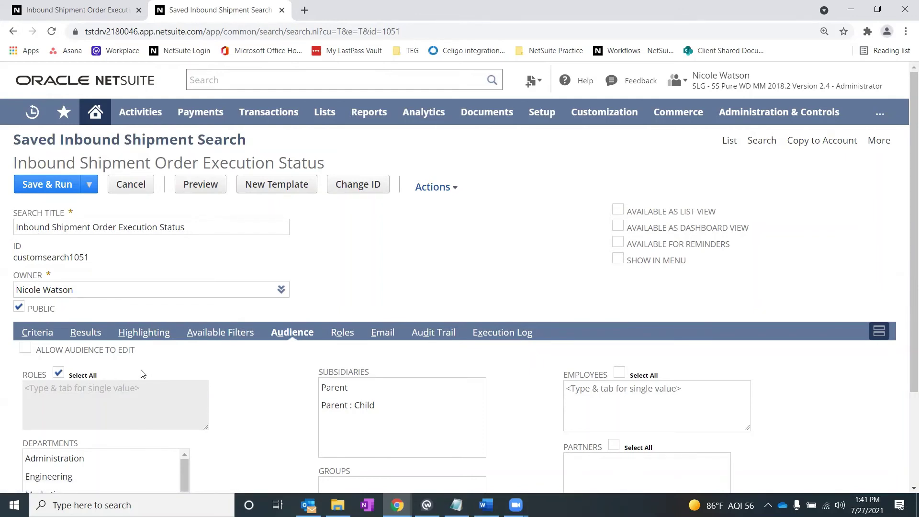
scroll(275, 427, "down", 1)
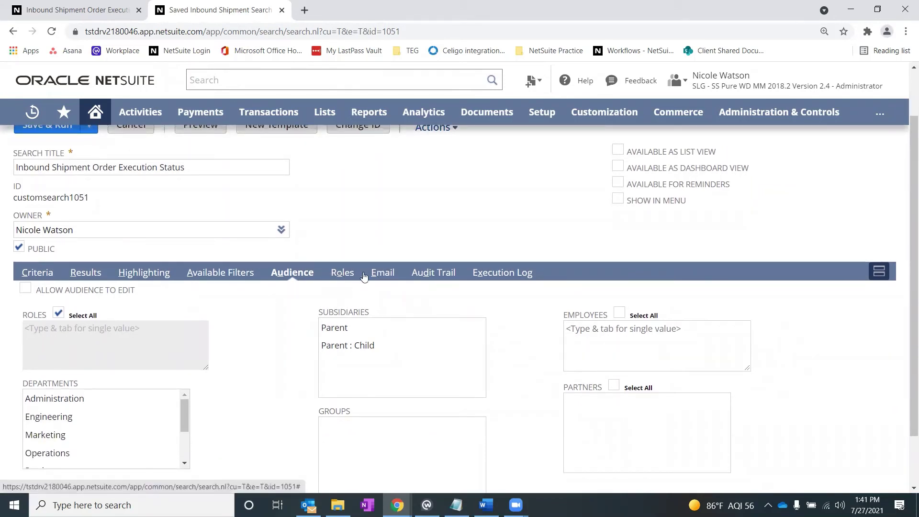
left_click(383, 273)
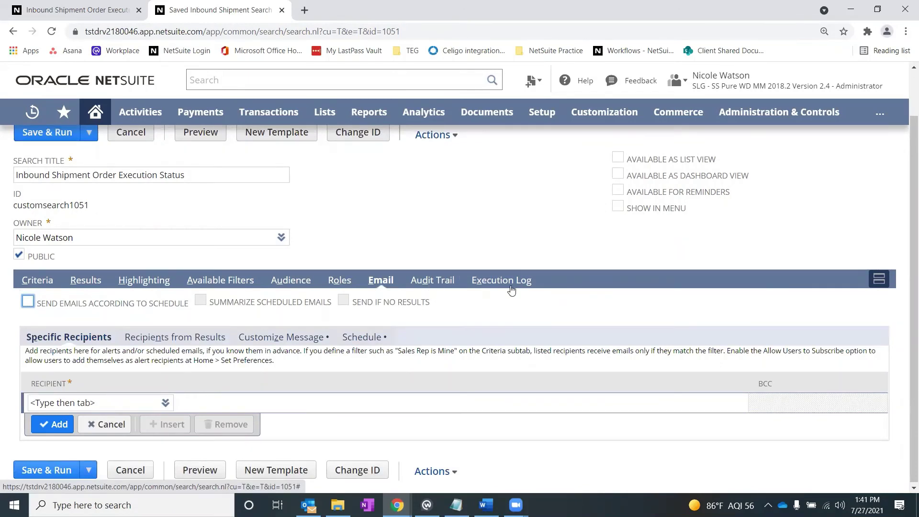
left_click(85, 282)
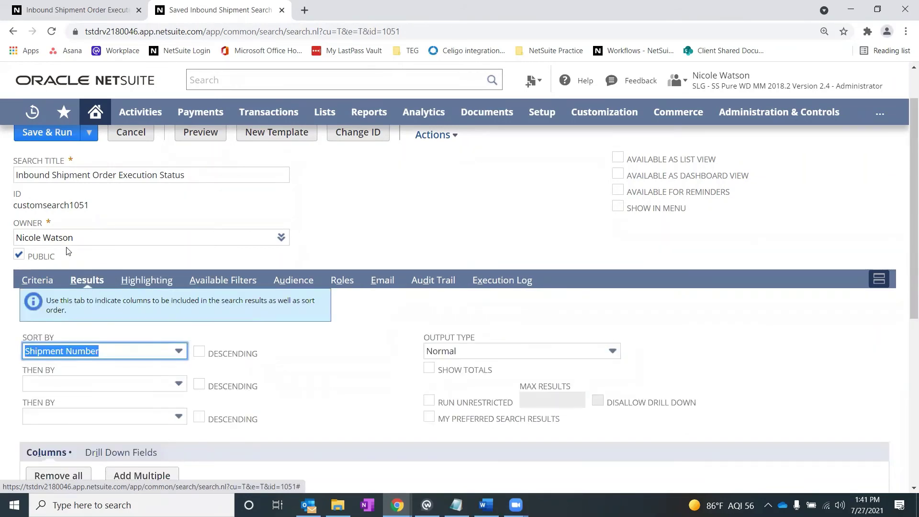
scroll(471, 228, "down", 3)
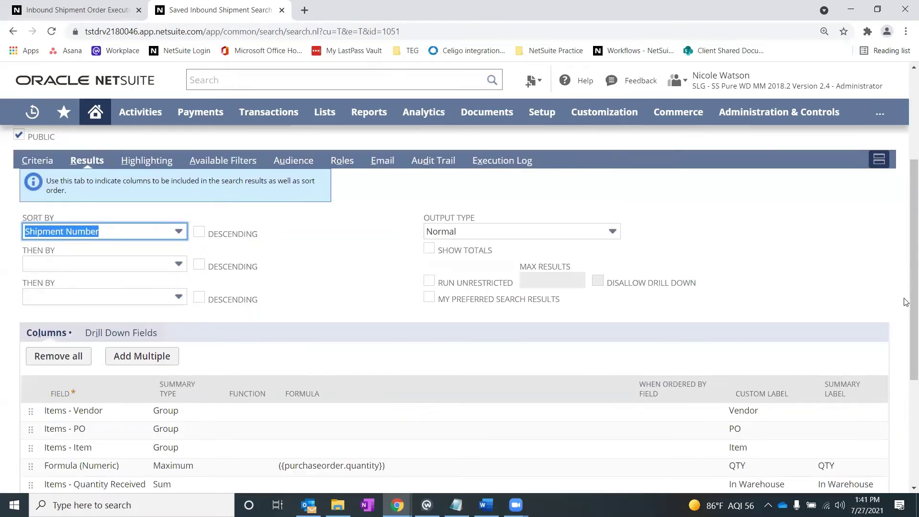
scroll(906, 302, "up", 4)
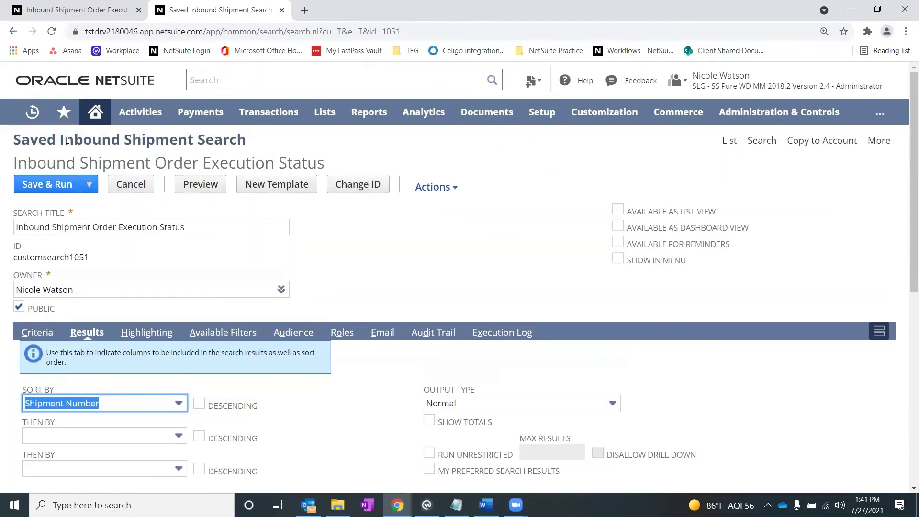
left_click_drag(61, 140, 241, 138)
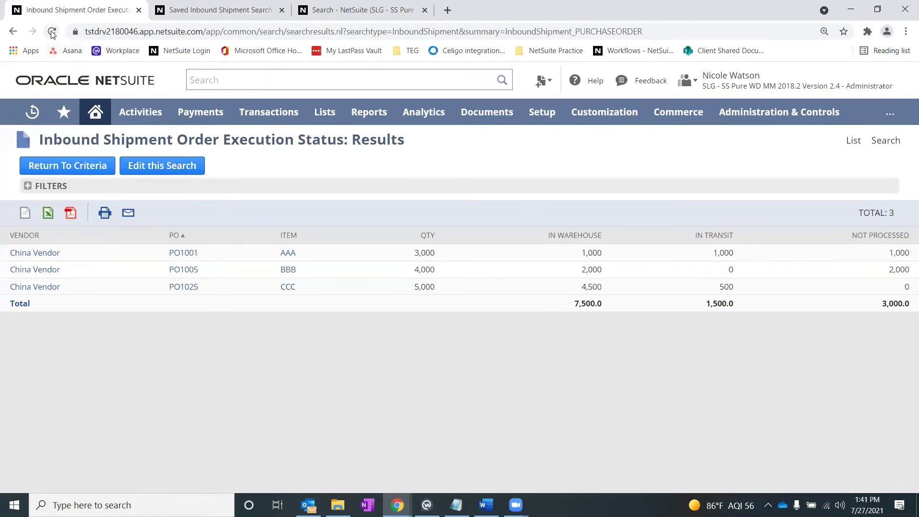
Expand the results Filters and drill into item AAA's two PO1001 shipment lines
left_click(246, 186)
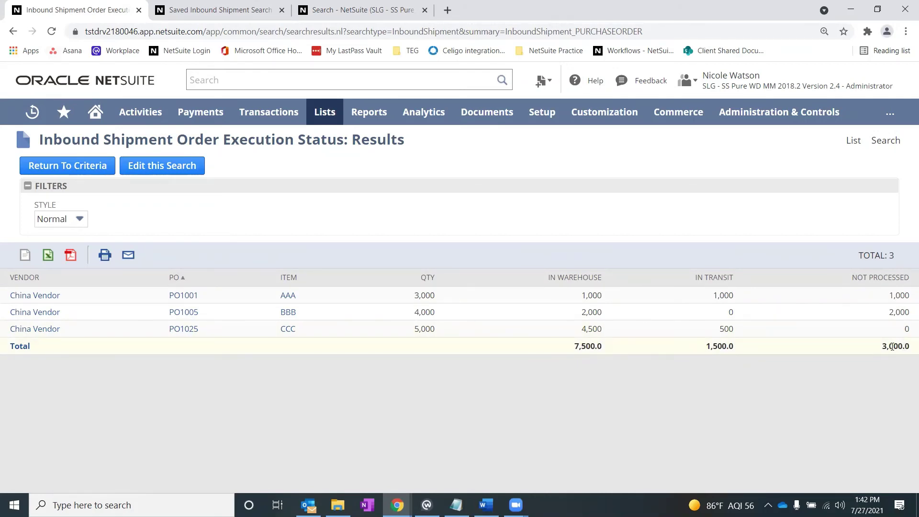
left_click(288, 295)
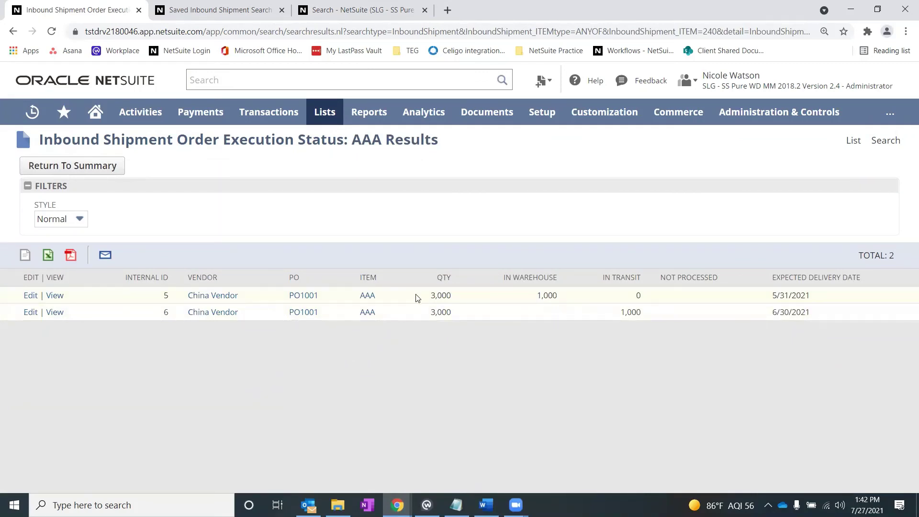
double_click(441, 295)
left_click_drag(433, 312, 467, 317)
left_click(467, 318)
left_click_drag(534, 298, 555, 299)
left_click_drag(615, 316, 642, 314)
left_click(89, 169)
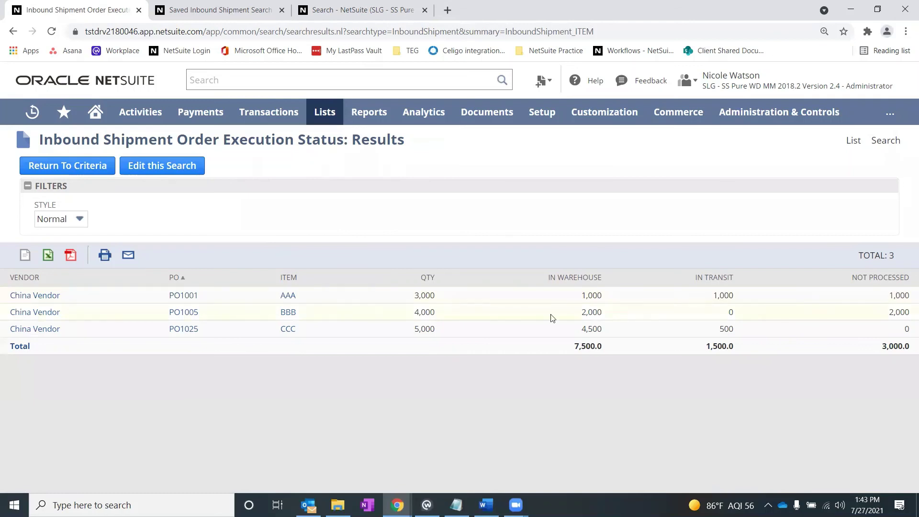
left_click(288, 297)
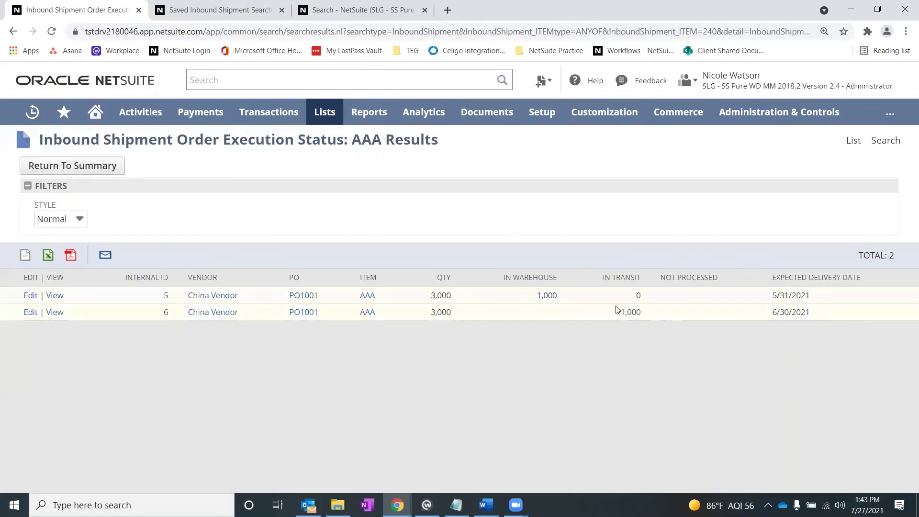
left_click_drag(620, 313, 651, 316)
left_click_drag(776, 312, 832, 314)
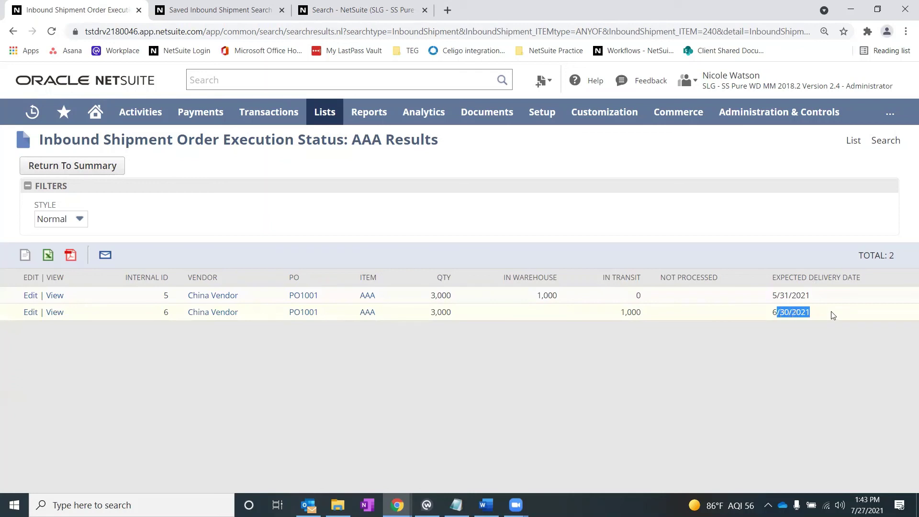